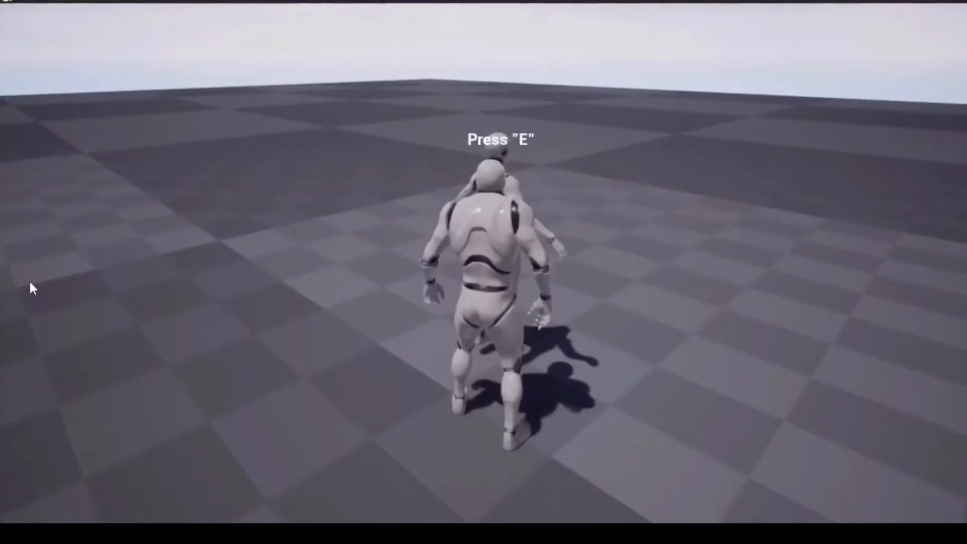
pyautogui.press('e')
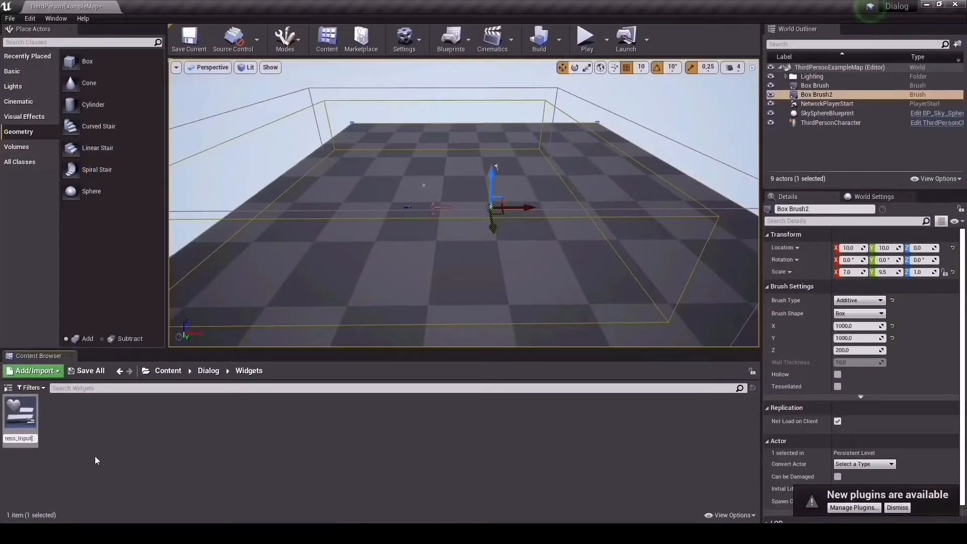
pyautogui.press('Return')
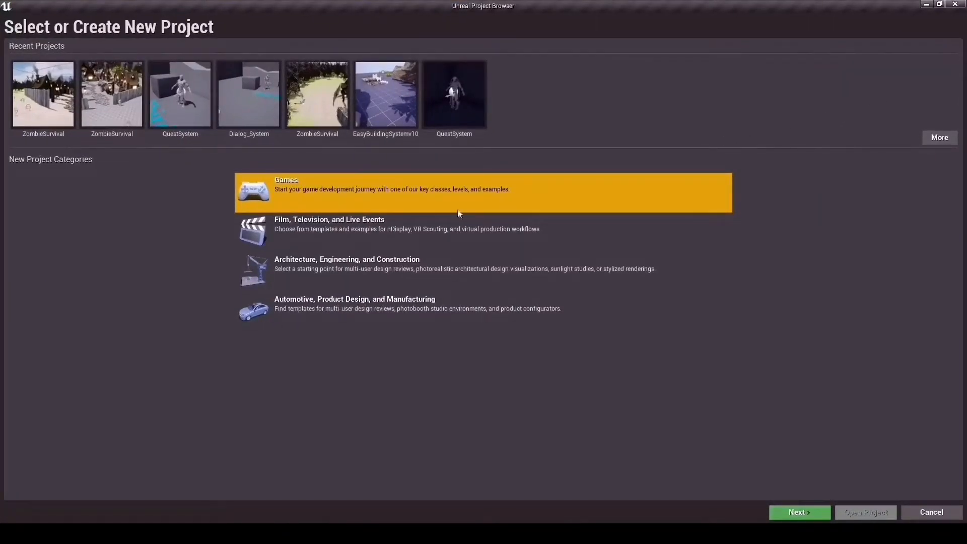
# Start a new Games project based on the Third Person template and continue to the project settings.
pyautogui.click(805, 513)
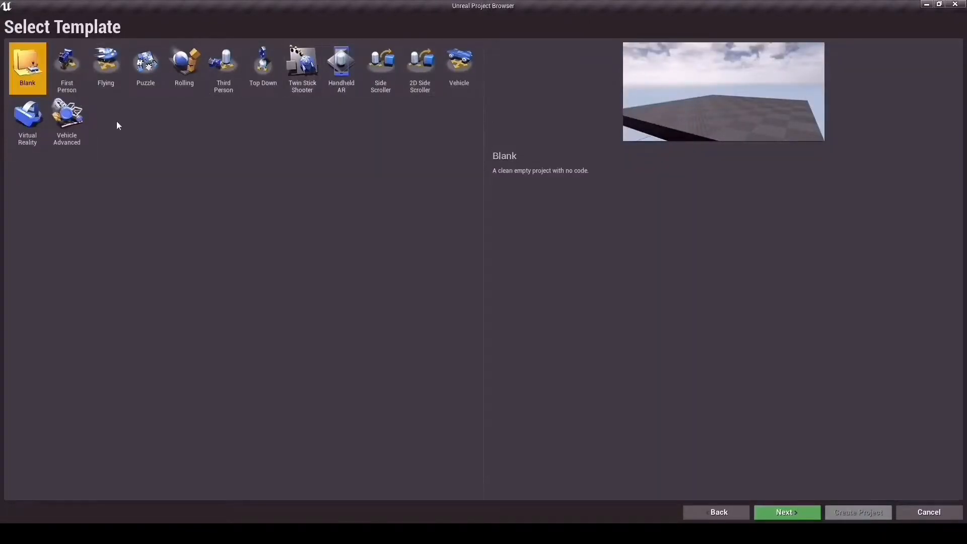
pyautogui.click(234, 60)
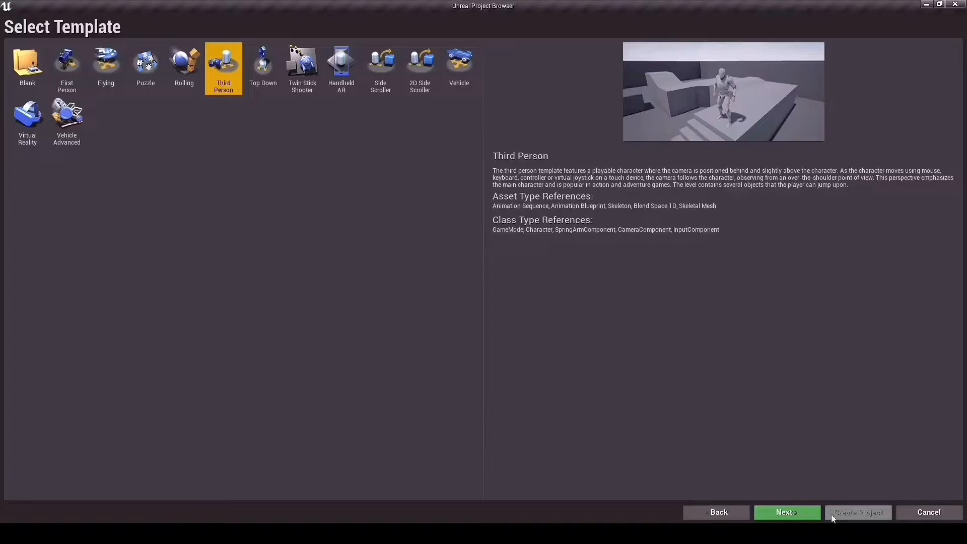
pyautogui.click(800, 510)
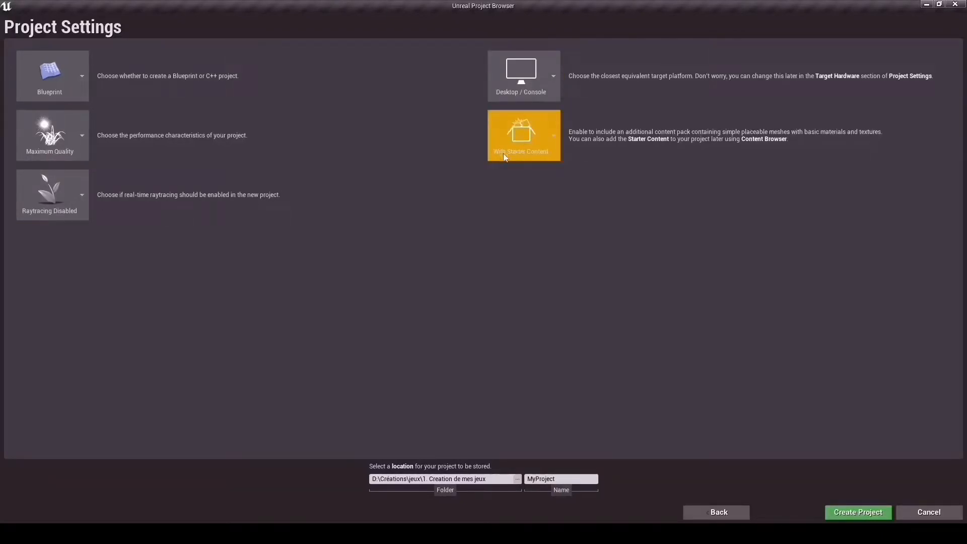
# Create the project with Starter Content included, naming it Dialog.
pyautogui.click(530, 146)
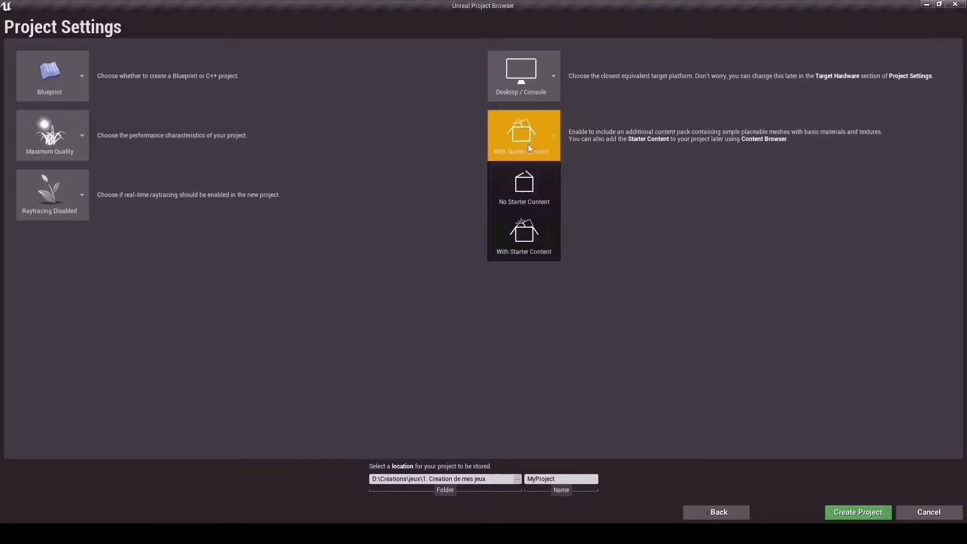
pyautogui.click(523, 236)
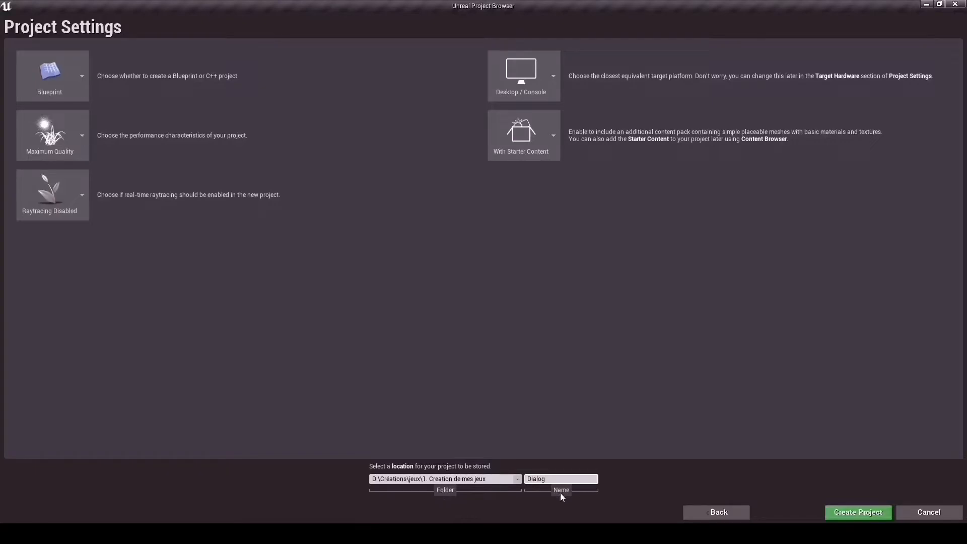
pyautogui.click(863, 515)
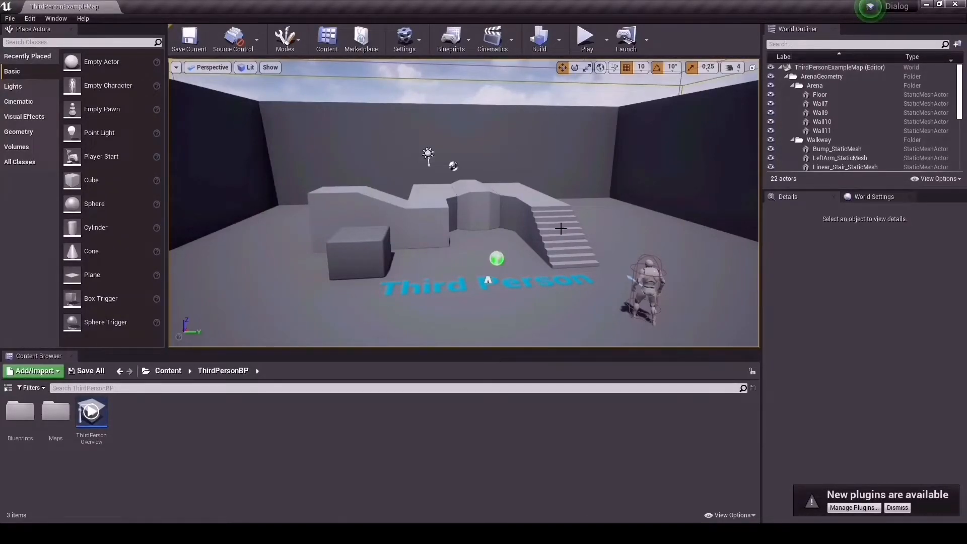
# Delete the stairs, ramp, arm and bump meshes of the walkway together with the block in front of it.
pyautogui.click(561, 229)
pyautogui.click(523, 202)
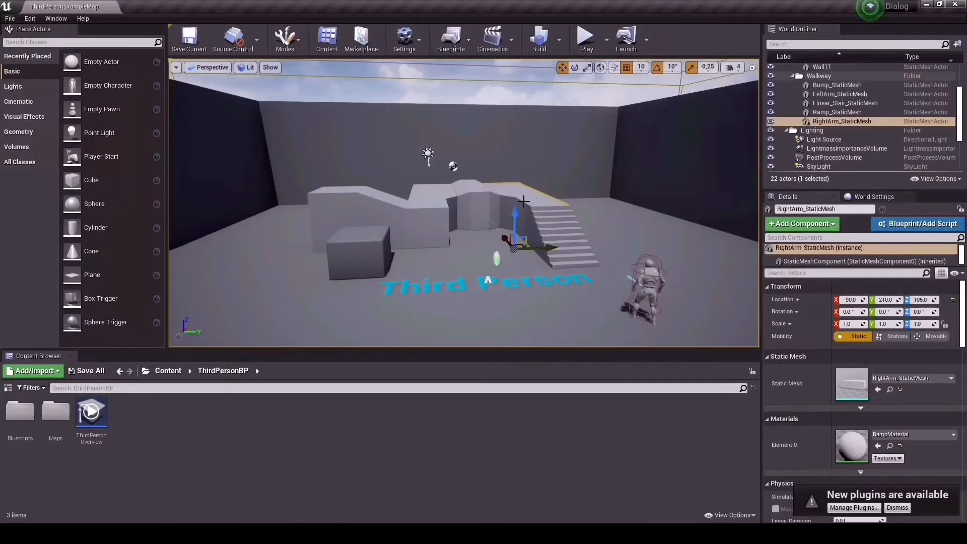
pyautogui.keyDown('ctrl'); pyautogui.click(542, 237); pyautogui.keyUp('ctrl')
pyautogui.keyDown('ctrl'); pyautogui.click(459, 204); pyautogui.keyUp('ctrl')
pyautogui.keyDown('ctrl'); pyautogui.click(438, 199); pyautogui.keyUp('ctrl')
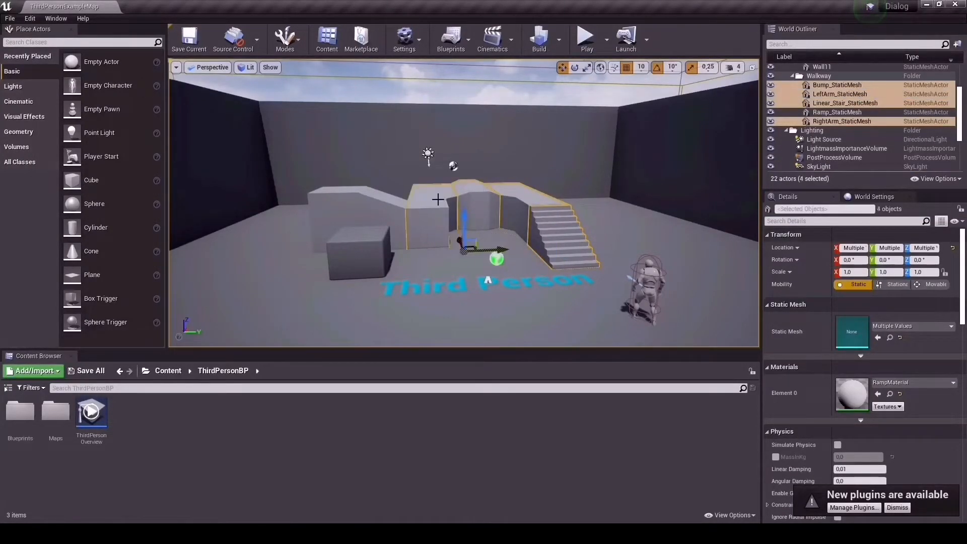
pyautogui.keyDown('ctrl'); pyautogui.click(369, 222); pyautogui.keyUp('ctrl')
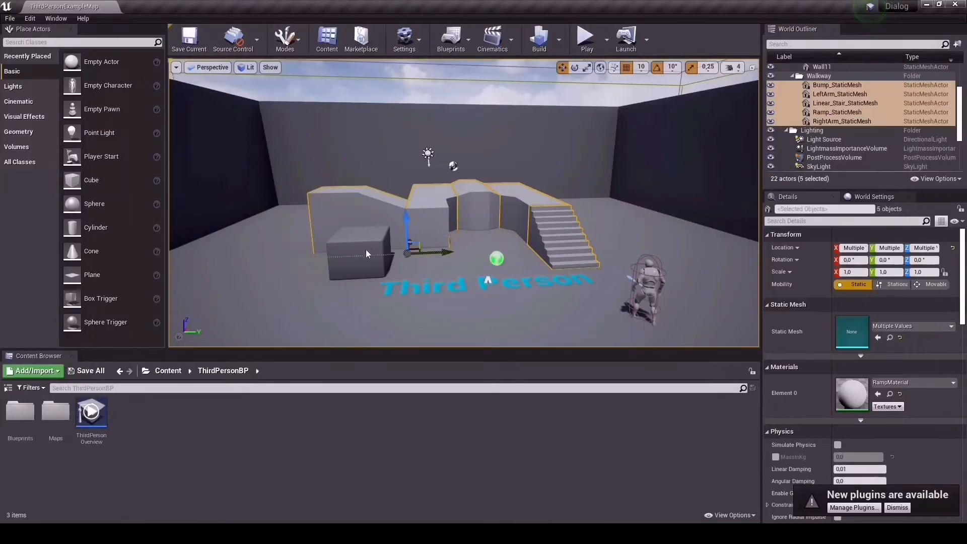
pyautogui.press('Delete')
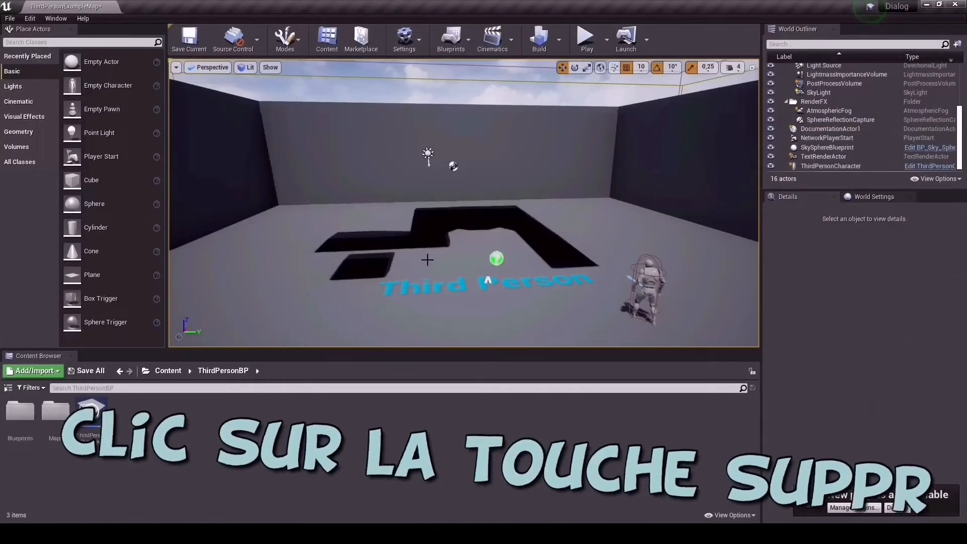
# Delete the four arena walls, Wall7, Wall9, Wall10 and Wall11, from the level.
pyautogui.moveTo(490, 187)
pyautogui.mouseDown(button='right')
pyautogui.moveTo(489, 132)
pyautogui.moveTo(433, 121)
pyautogui.moveTo(489, 188)
pyautogui.mouseUp(button='right')
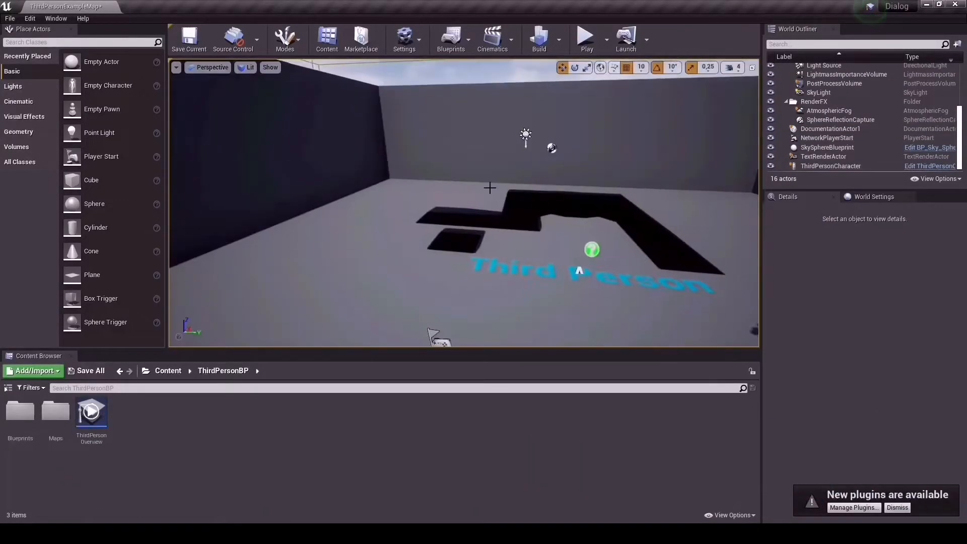
pyautogui.click(486, 244)
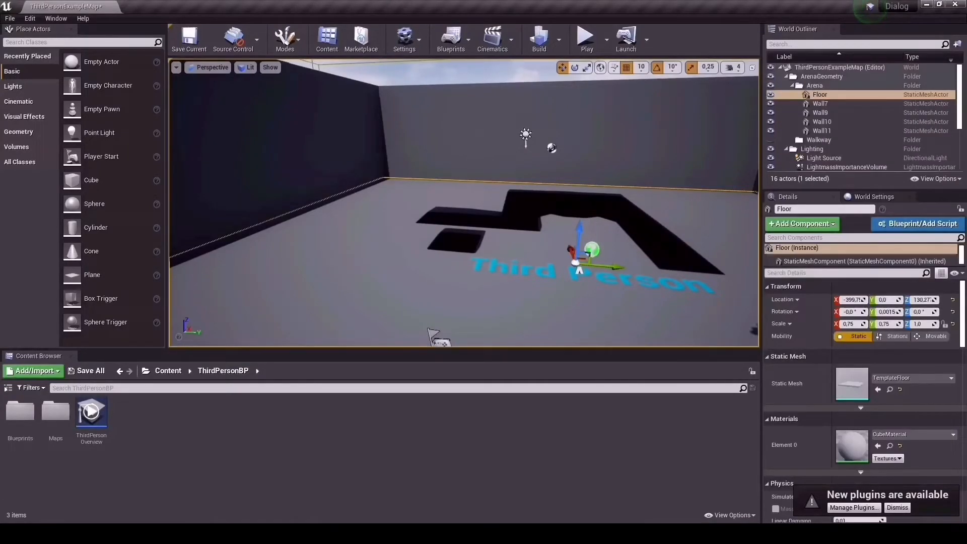
pyautogui.click(811, 94)
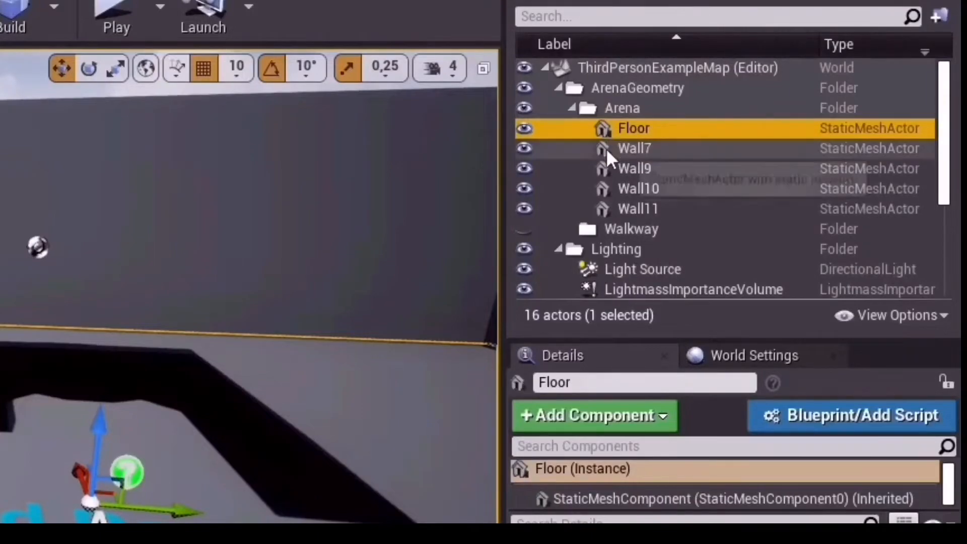
pyautogui.click(606, 148)
pyautogui.keyDown('ctrl'); pyautogui.click(606, 168); pyautogui.keyUp('ctrl')
pyautogui.keyDown('ctrl'); pyautogui.click(607, 188); pyautogui.keyUp('ctrl')
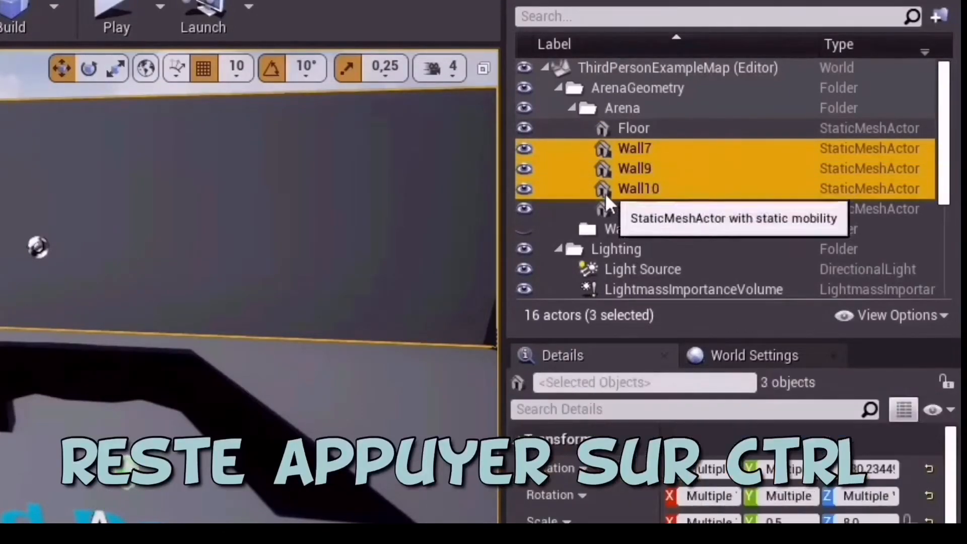
pyautogui.keyDown('ctrl'); pyautogui.click(603, 207); pyautogui.keyUp('ctrl')
pyautogui.press('Delete')
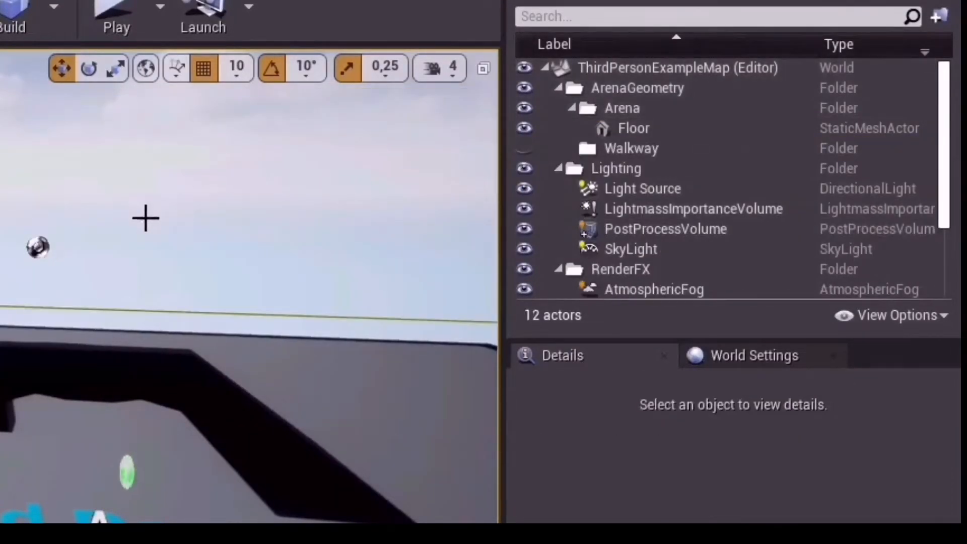
# Remove the ArenaGeometry and Arena folders from the level's actor hierarchy.
pyautogui.click(558, 89)
pyautogui.click(610, 88)
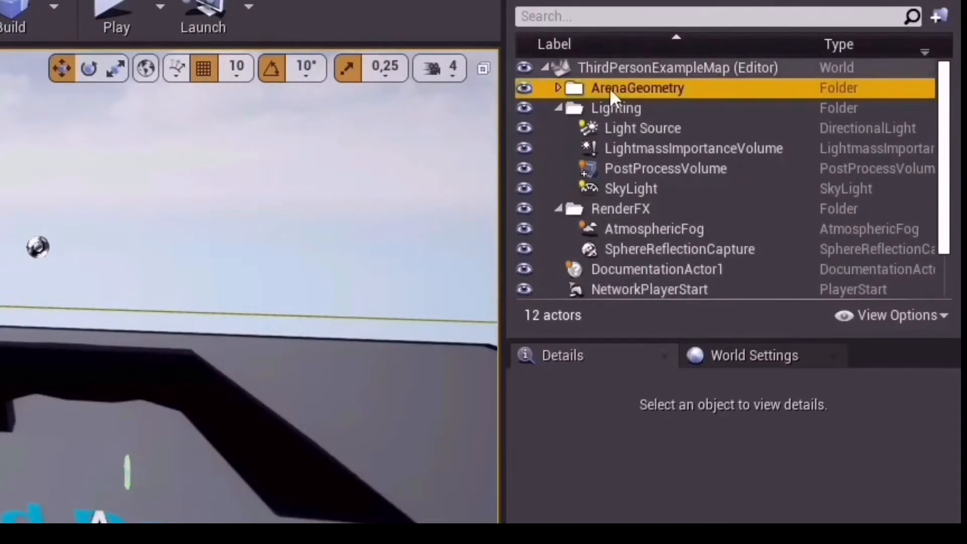
pyautogui.press('Delete')
pyautogui.click(611, 91)
pyautogui.press('Delete')
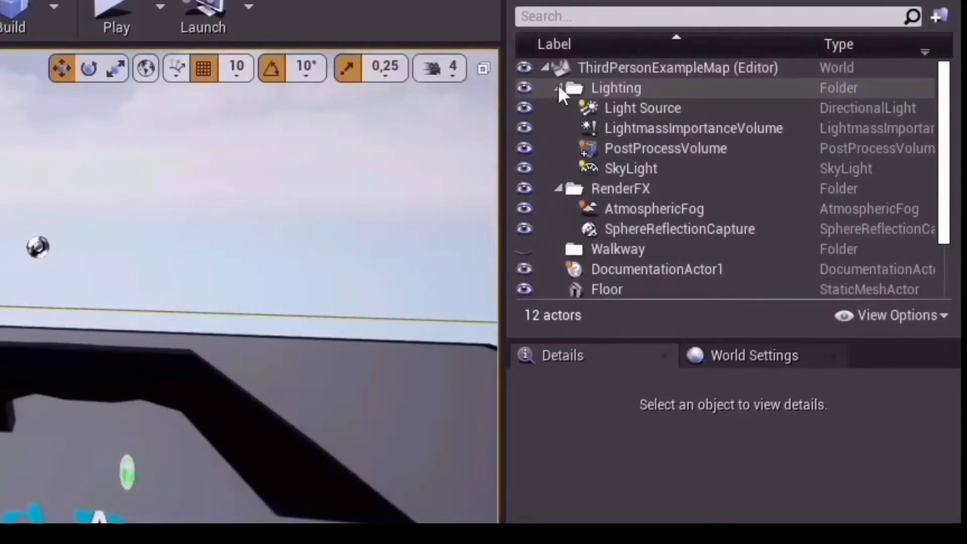
# Collapse the Lighting folder and remove the RenderFX and Walkway folders from the actor hierarchy.
pyautogui.click(558, 89)
pyautogui.click(604, 111)
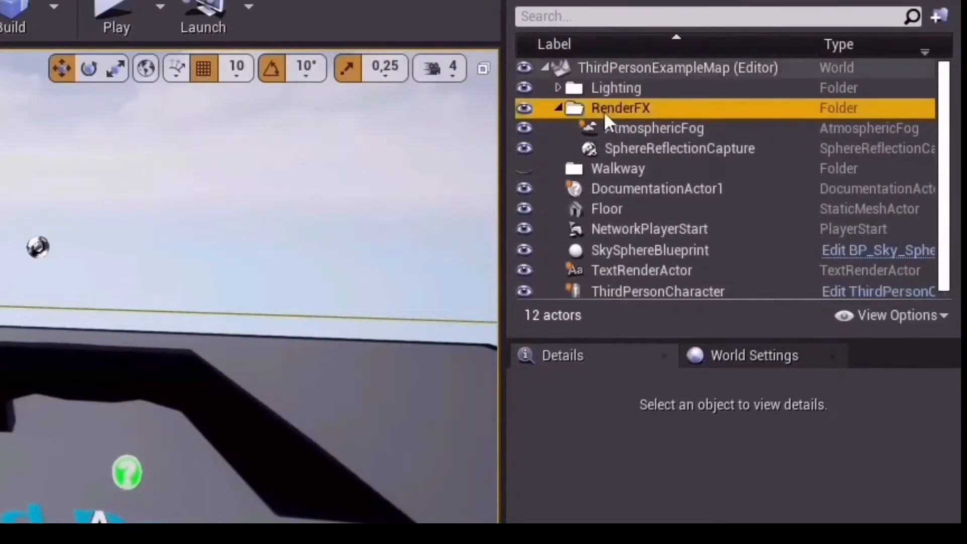
pyautogui.press('Delete')
pyautogui.click(600, 111)
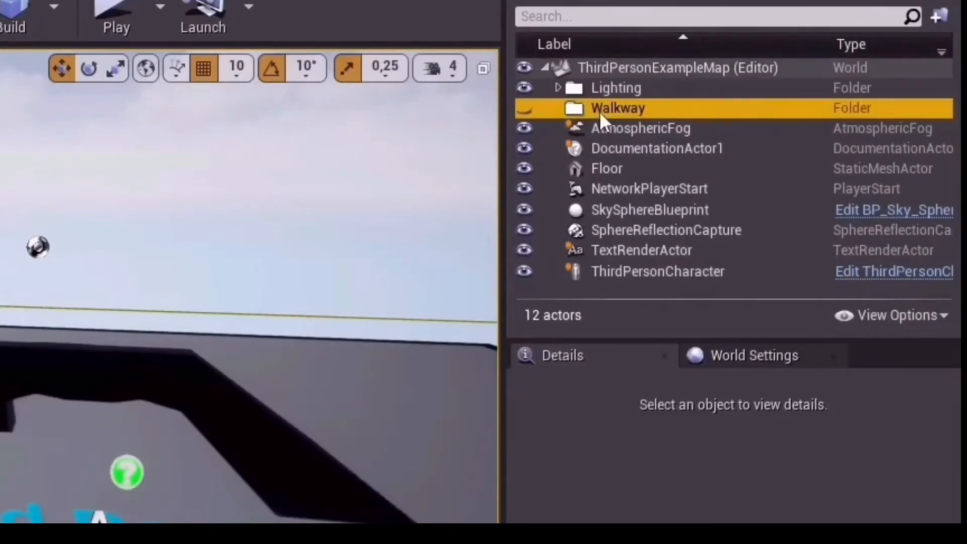
pyautogui.press('Delete')
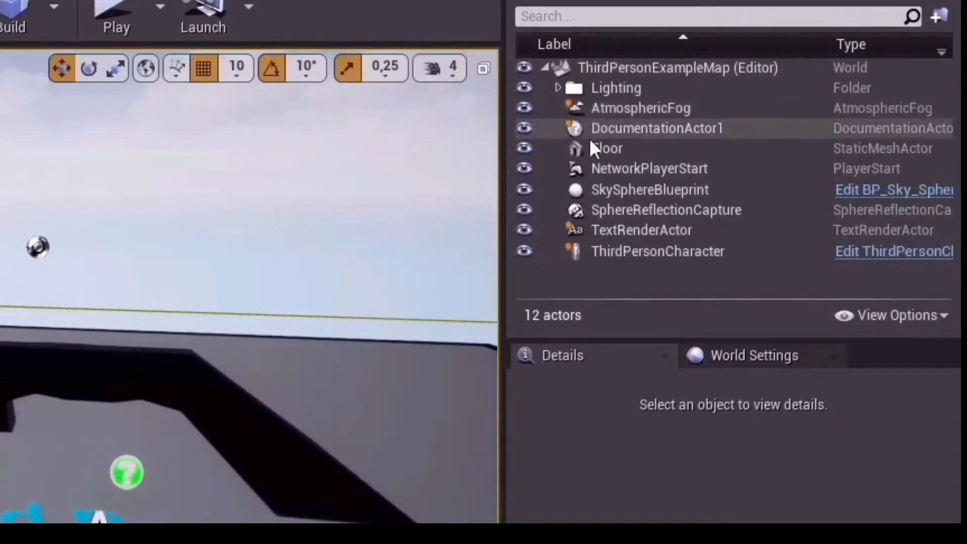
# Delete the TextRenderActor and the SphereReflectionCapture from the level.
pyautogui.click(590, 135)
pyautogui.click(589, 146)
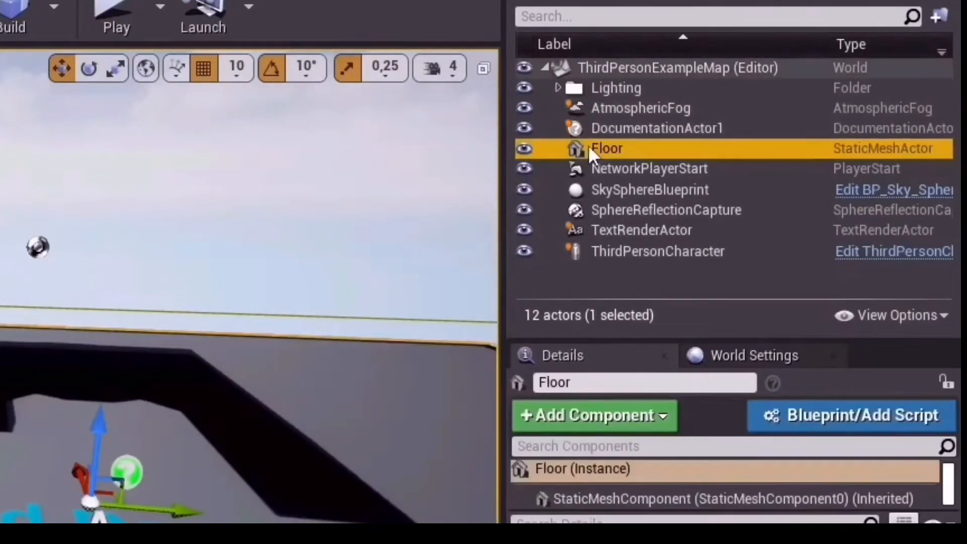
pyautogui.click(594, 231)
pyautogui.press('Delete')
pyautogui.click(604, 211)
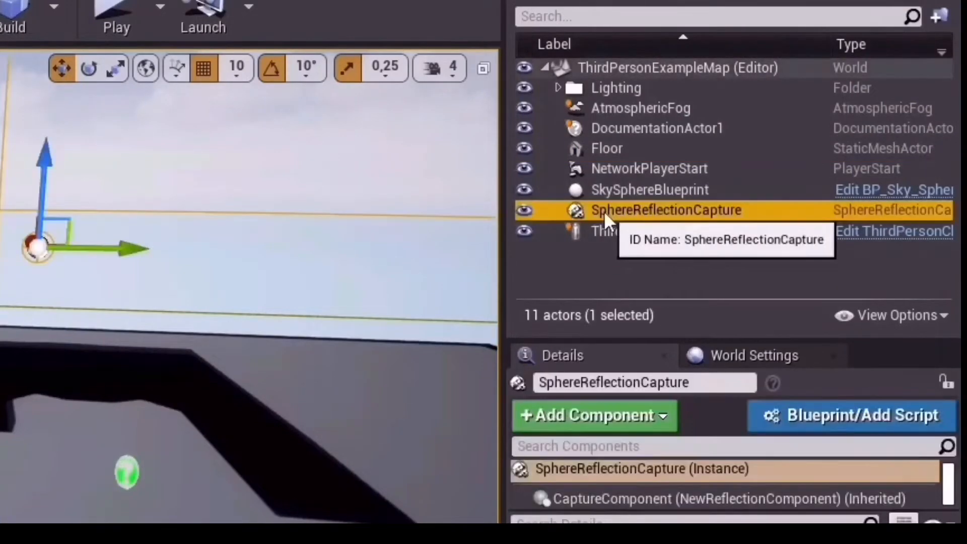
pyautogui.press('Delete')
pyautogui.click(600, 193)
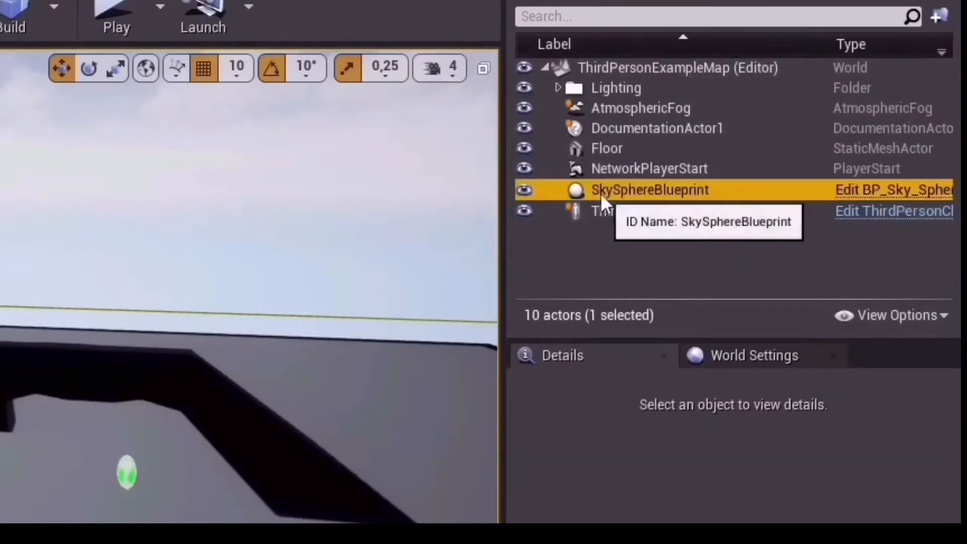
pyautogui.press('Delete')
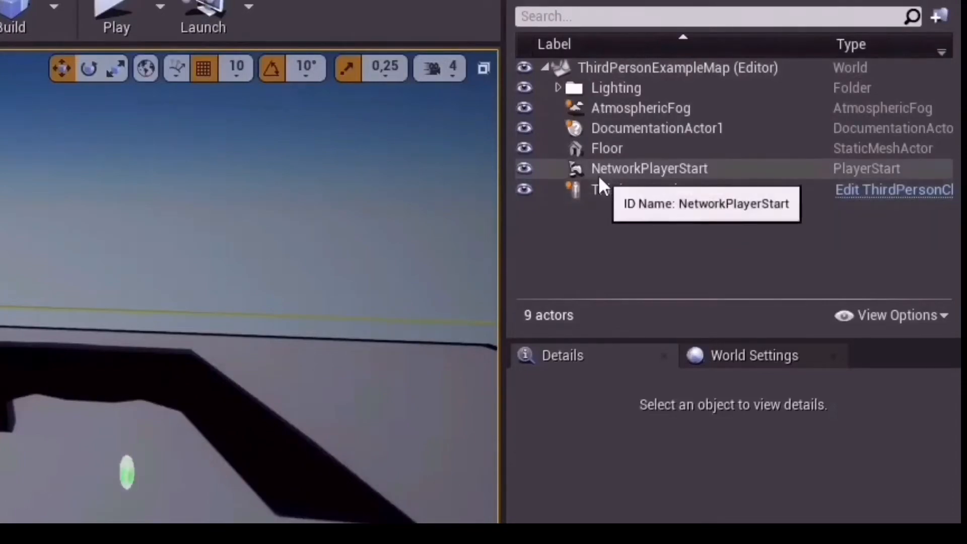
pyautogui.hotkey('ctrl', 'z')
# Delete DocumentationActor1 and the AtmosphericFog actor from the level.
pyautogui.click(597, 147)
pyautogui.click(596, 129)
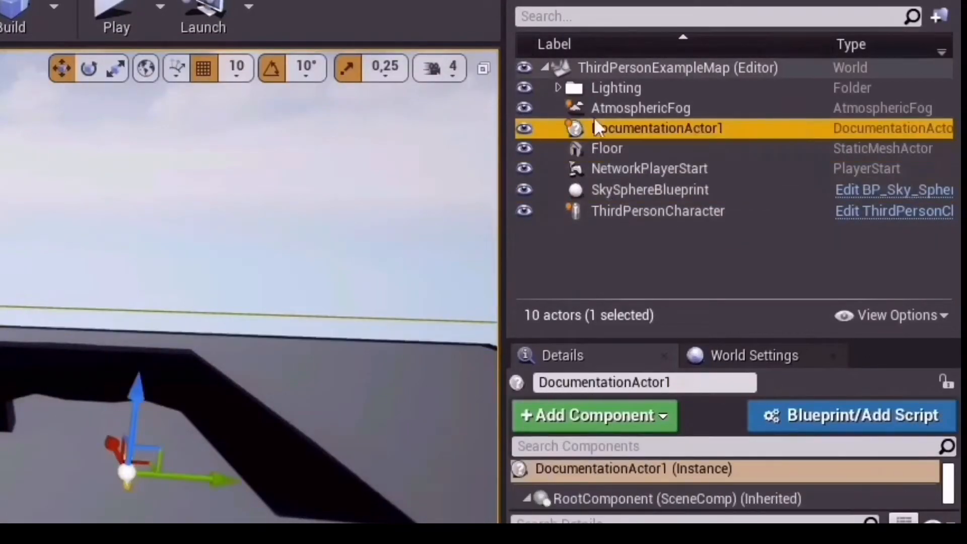
pyautogui.press('Delete')
pyautogui.click(597, 116)
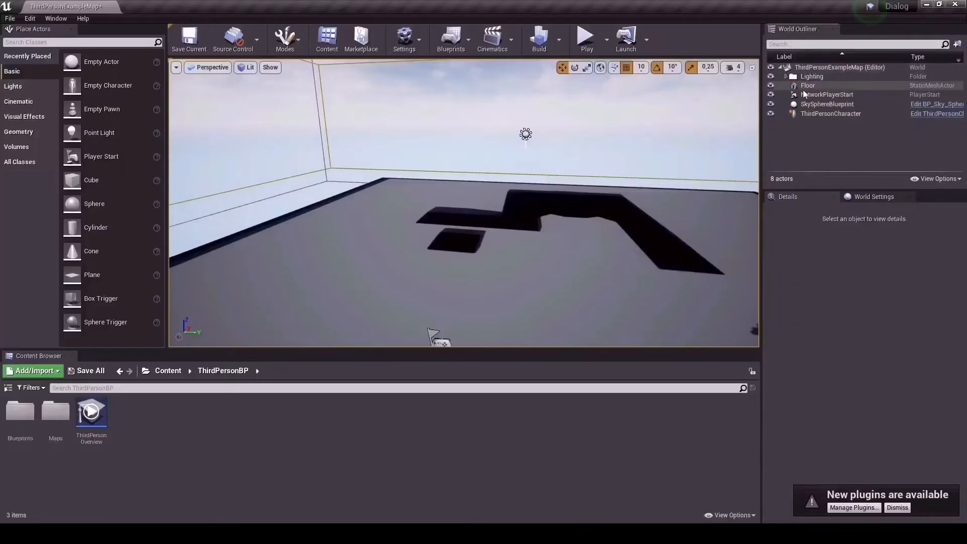
pyautogui.press('Delete')
# Delete the template's Floor mesh from the level.
pyautogui.click(572, 252)
pyautogui.moveTo(572, 251); pyautogui.dragTo(635, 304, button='right')
pyautogui.press('Delete')
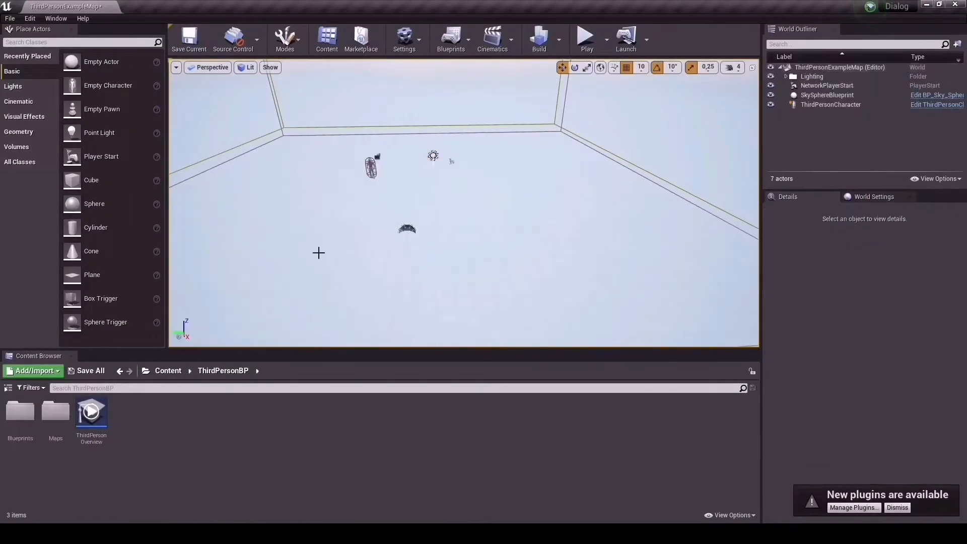
# Place an additive Box geometry brush in the emptied level.
pyautogui.click(25, 147)
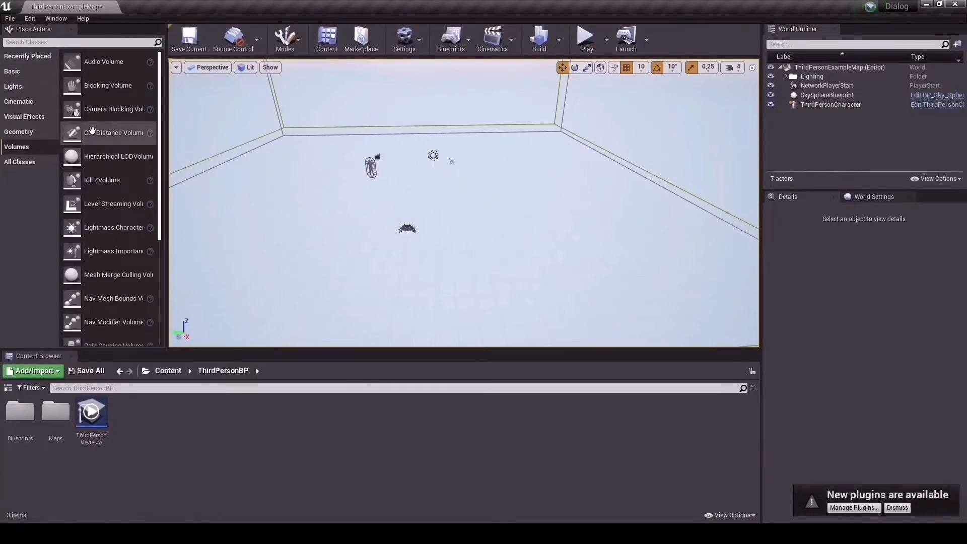
pyautogui.click(19, 132)
pyautogui.moveTo(71, 61)
pyautogui.mouseDown()
pyautogui.moveTo(510, 200)
pyautogui.moveTo(416, 227)
pyautogui.mouseUp()
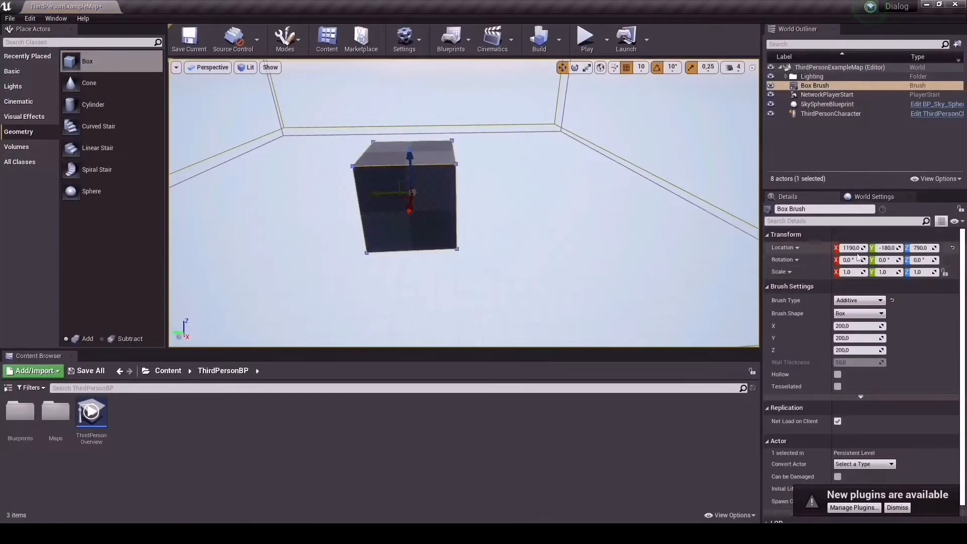
# Move the box brush to the world origin by setting its X, Y and Z location to 0.
pyautogui.click(856, 248)
pyautogui.write('0')
pyautogui.click(842, 236)
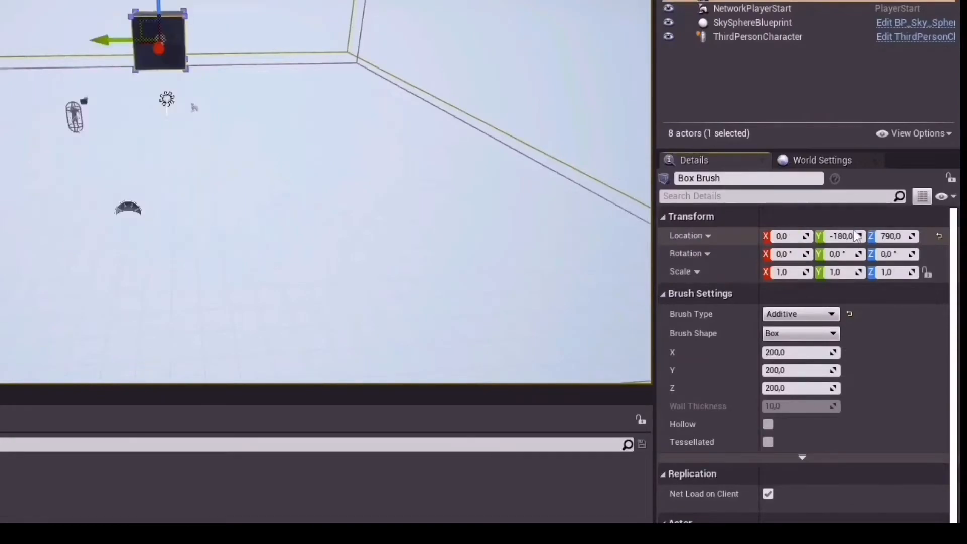
pyautogui.write('0')
pyautogui.click(887, 237)
pyautogui.press('Return')
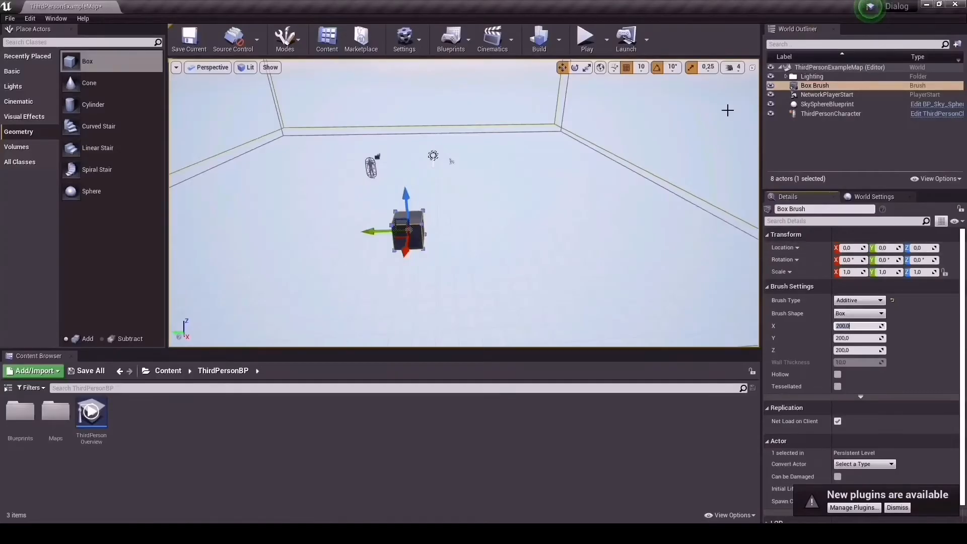
# Scale the box brush into a wide floor slab, to 7.0 in X and 9.5 in Y.
pyautogui.click(587, 67)
pyautogui.moveTo(376, 232); pyautogui.dragTo(480, 257)
pyautogui.moveTo(402, 246)
pyautogui.mouseDown()
pyautogui.moveTo(383, 260)
pyautogui.moveTo(401, 248)
pyautogui.mouseUp()
# Set the box brush's X and Y dimensions to 1000 each in its brush settings.
pyautogui.click(857, 326)
pyautogui.write('1000')
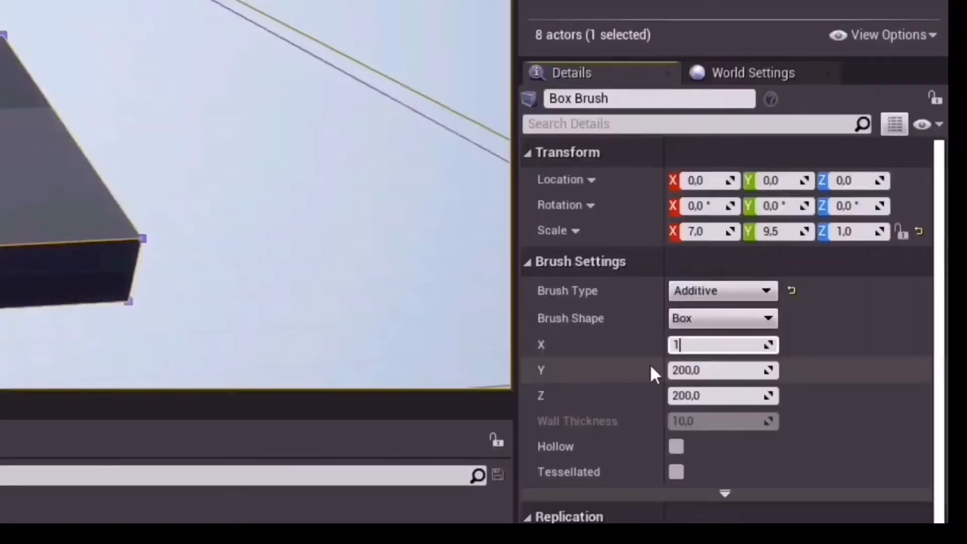
pyautogui.click(844, 338)
pyautogui.write('1')
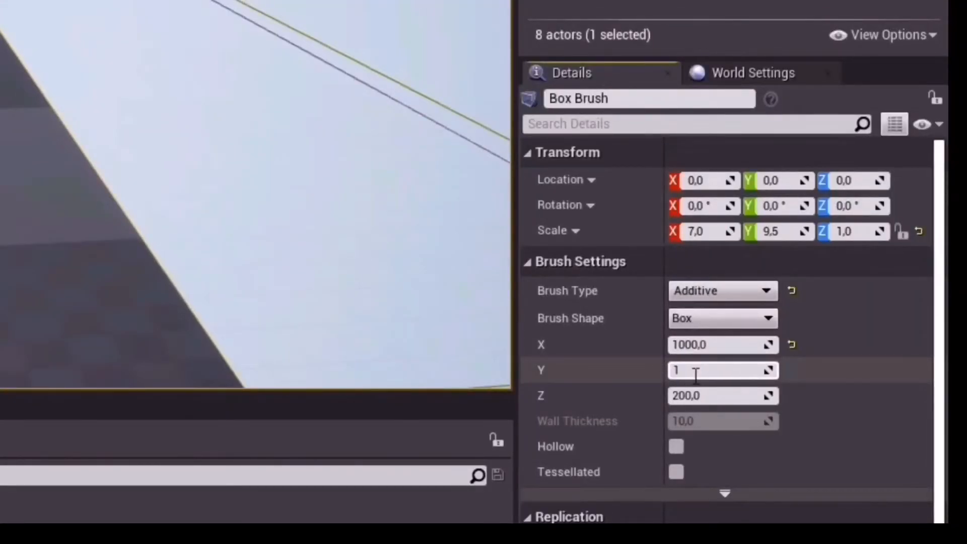
pyautogui.write('000')
pyautogui.press('Return')
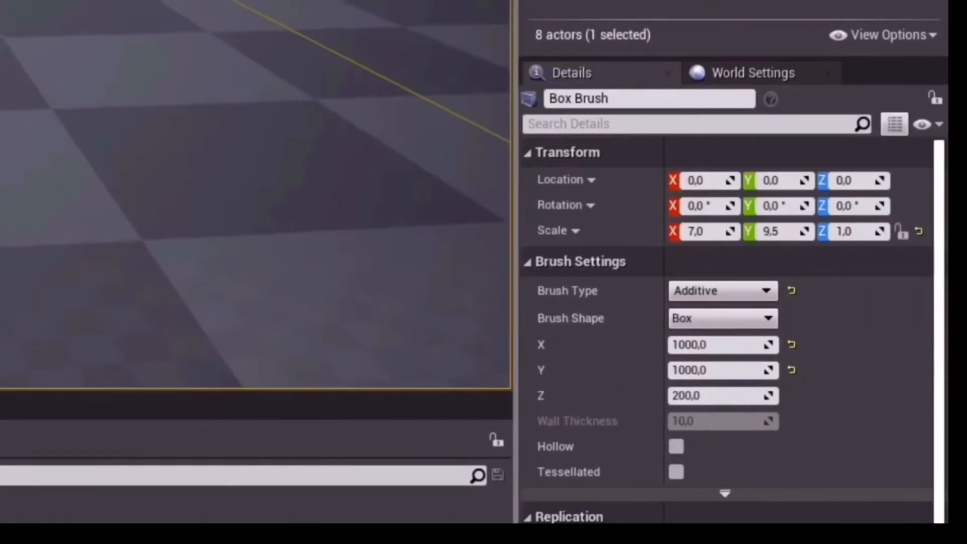
# Play-test the level on the enlarged floor and look through the actors in the Lighting folder.
pyautogui.moveTo(212, 212); pyautogui.dragTo(262, 190, button='right')
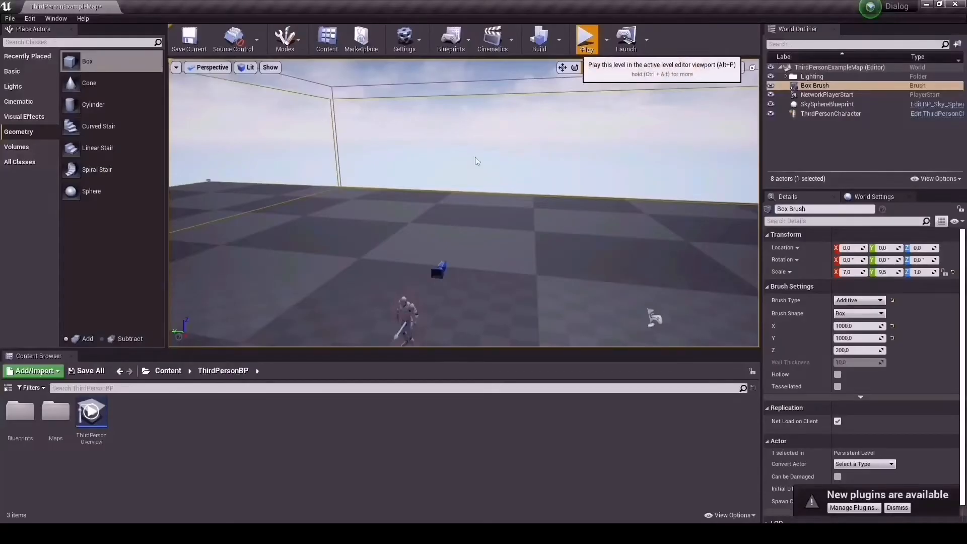
pyautogui.click(587, 38)
pyautogui.click(615, 38)
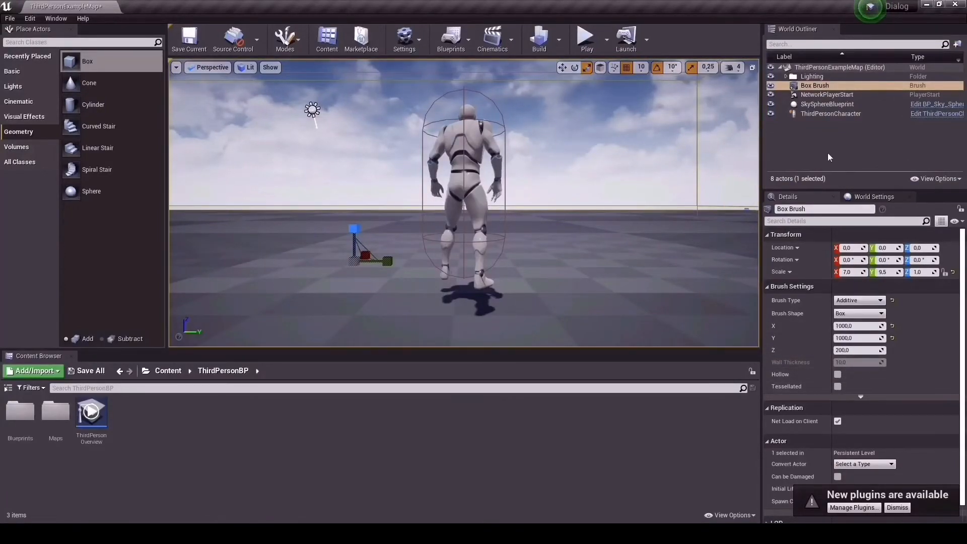
pyautogui.click(788, 77)
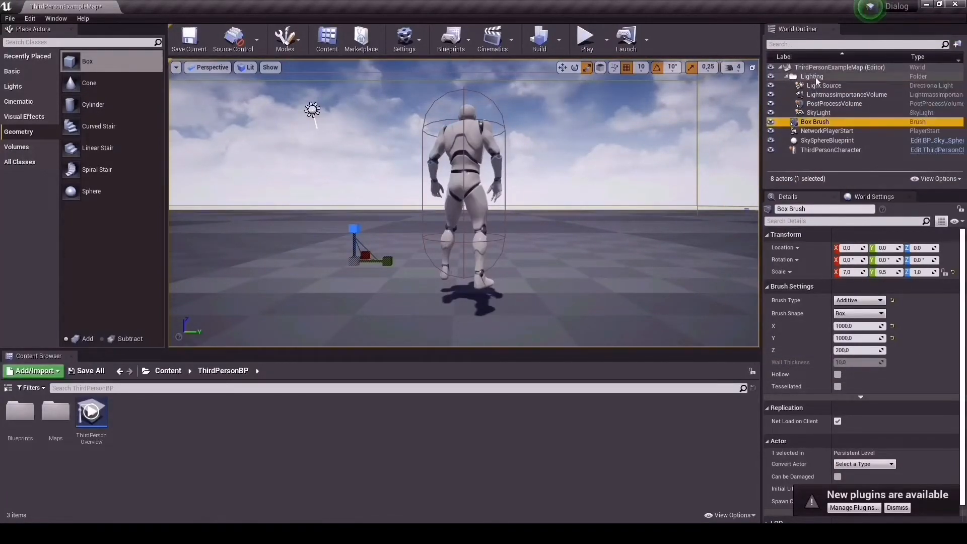
pyautogui.click(787, 77)
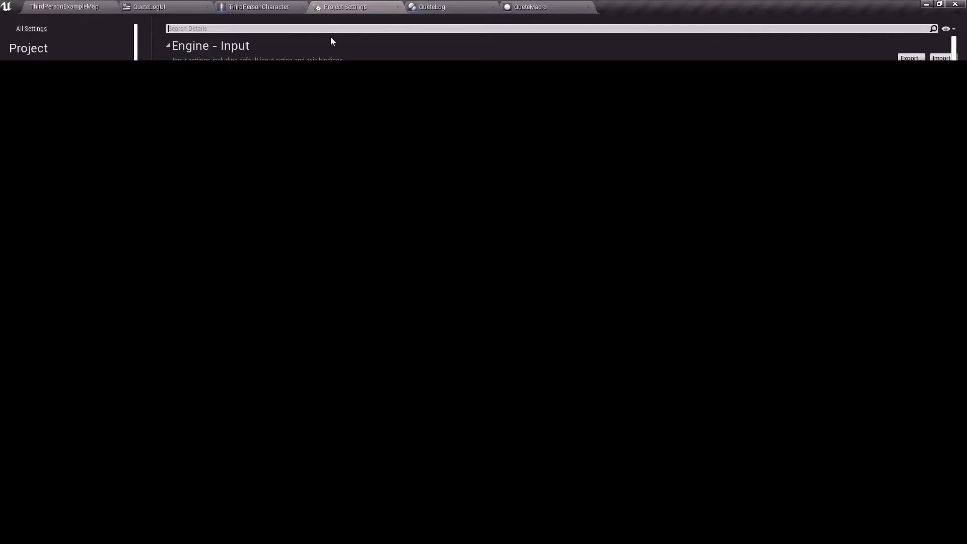
# In the QuestSystem project, open the engine's Input project settings, collapse the Action Mappings and expand the Axis Mappings.
pyautogui.click(55, 5)
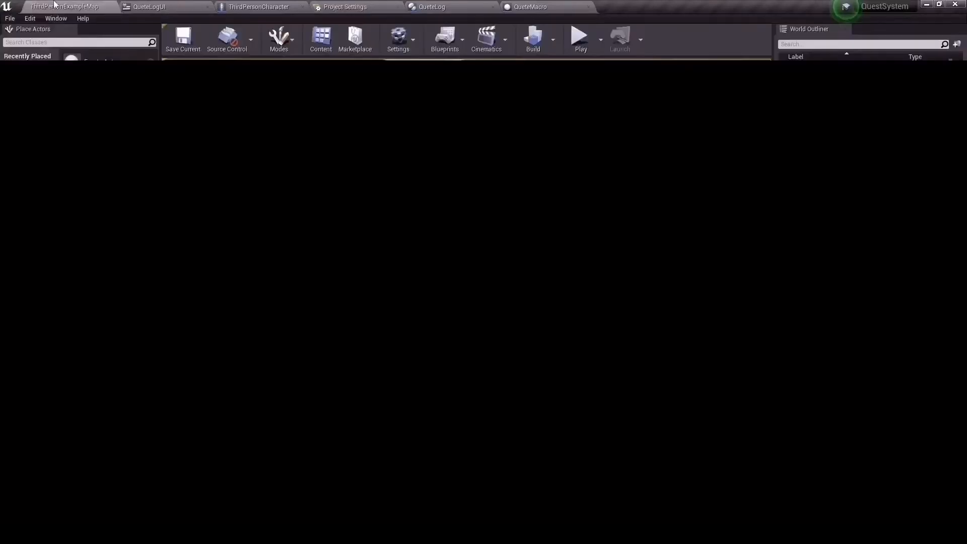
pyautogui.click(403, 35)
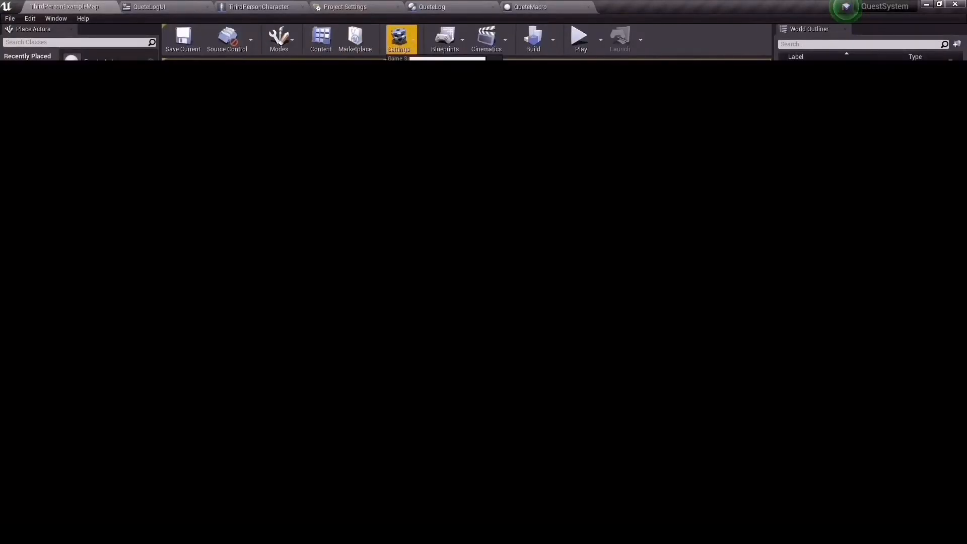
pyautogui.click(431, 80)
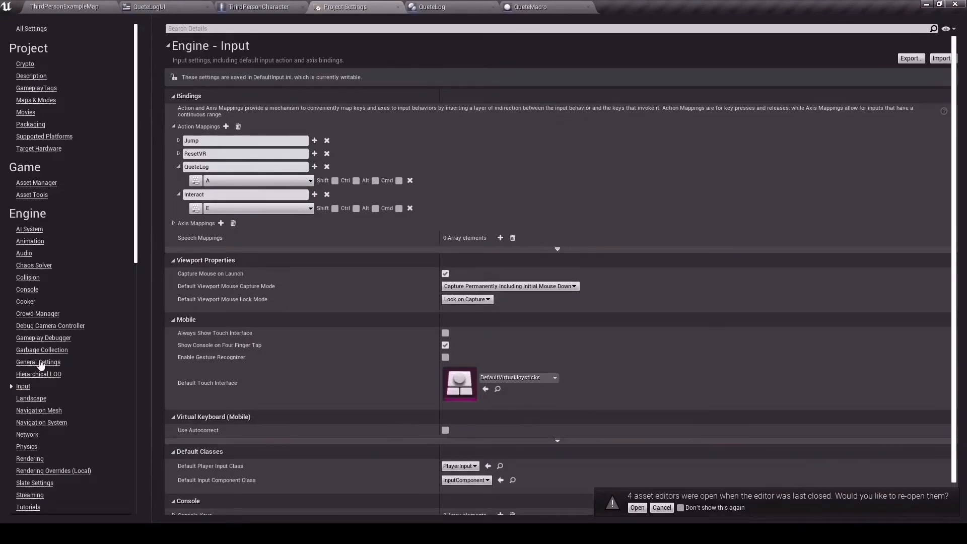
pyautogui.click(174, 126)
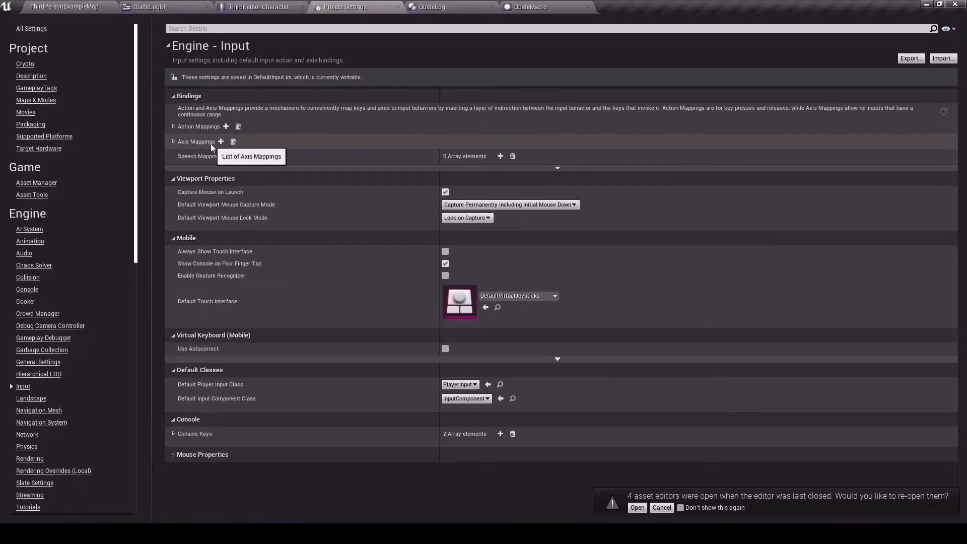
pyautogui.click(174, 142)
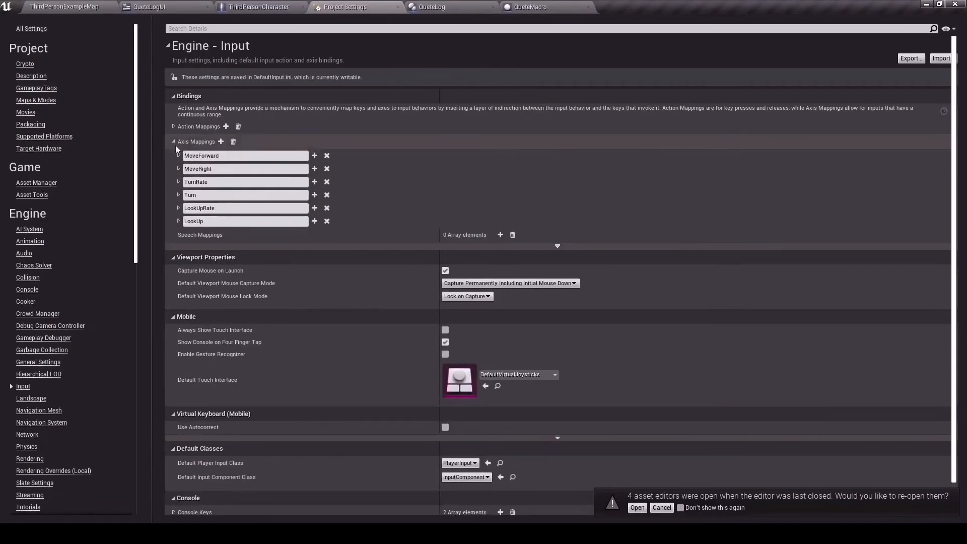
# Assign the keyboard key Z to the first MoveForward axis binding, which has scale 1.0.
pyautogui.click(179, 155)
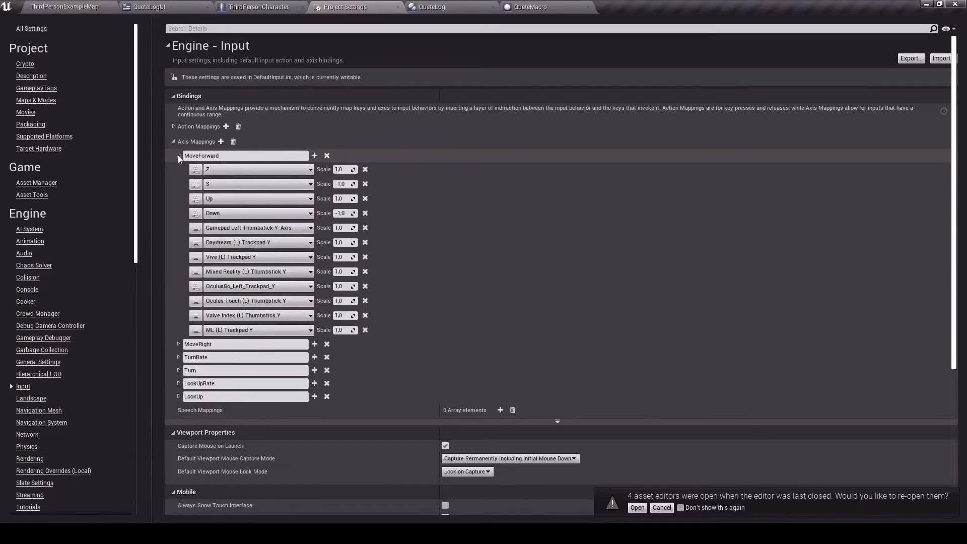
pyautogui.click(222, 170)
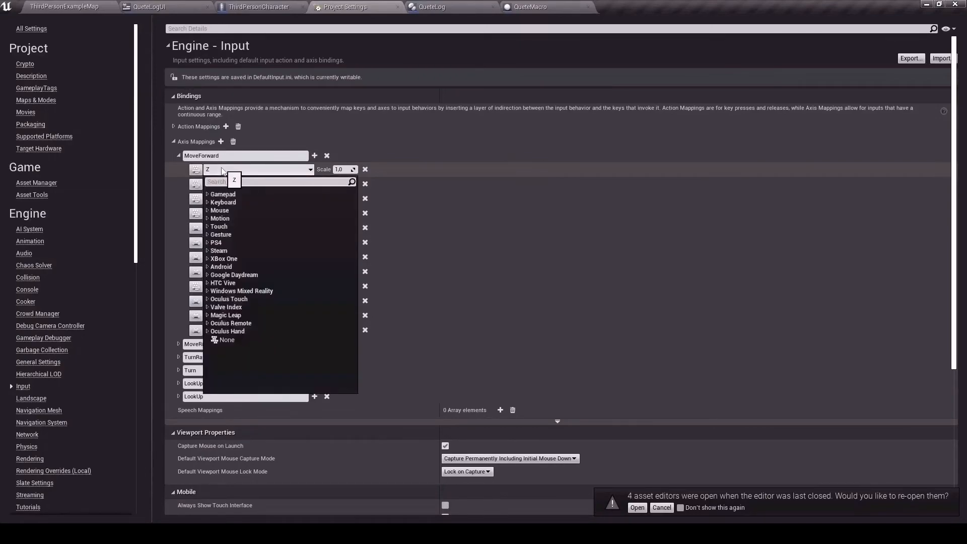
pyautogui.write('z')
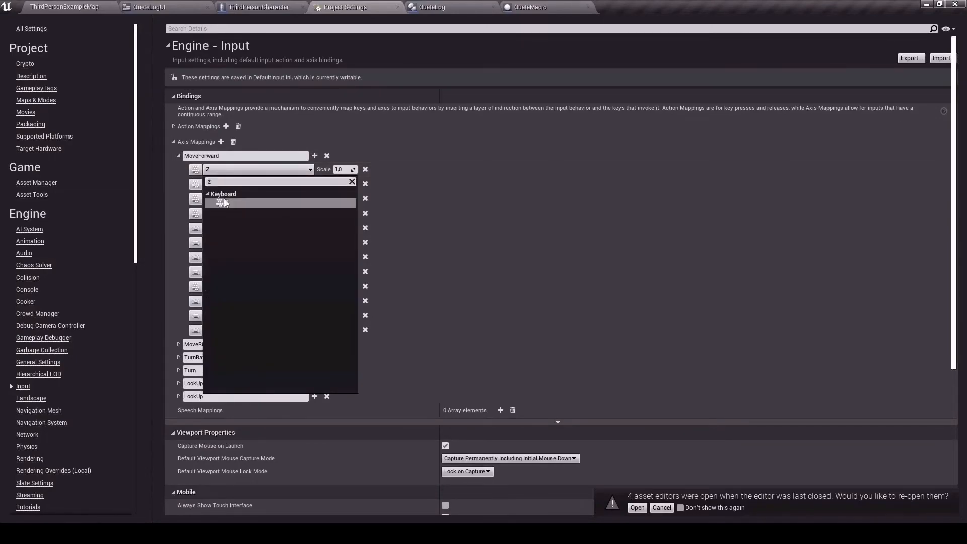
pyautogui.click(224, 203)
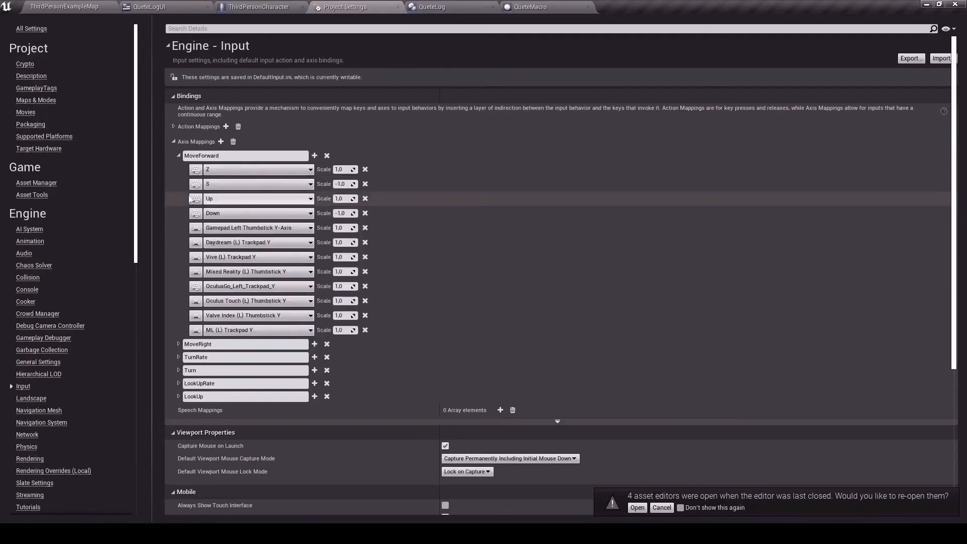
# Assign the keyboard key Q to the MoveRight axis binding with scale -1.0.
pyautogui.click(179, 156)
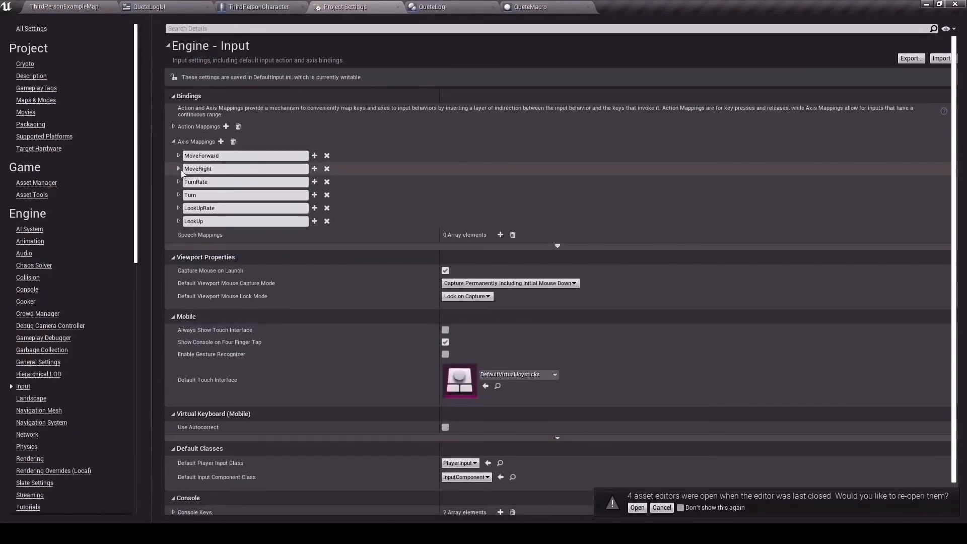
pyautogui.click(179, 169)
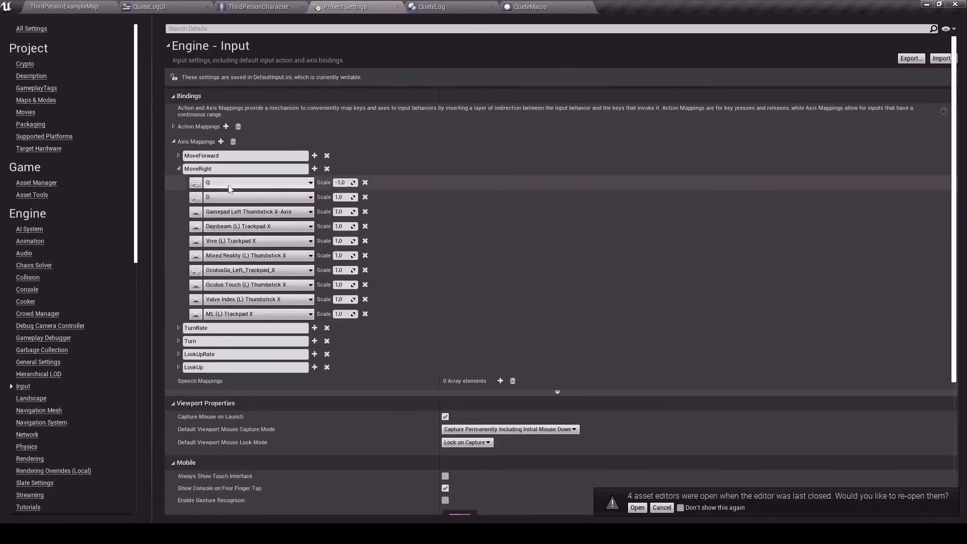
pyautogui.click(223, 187)
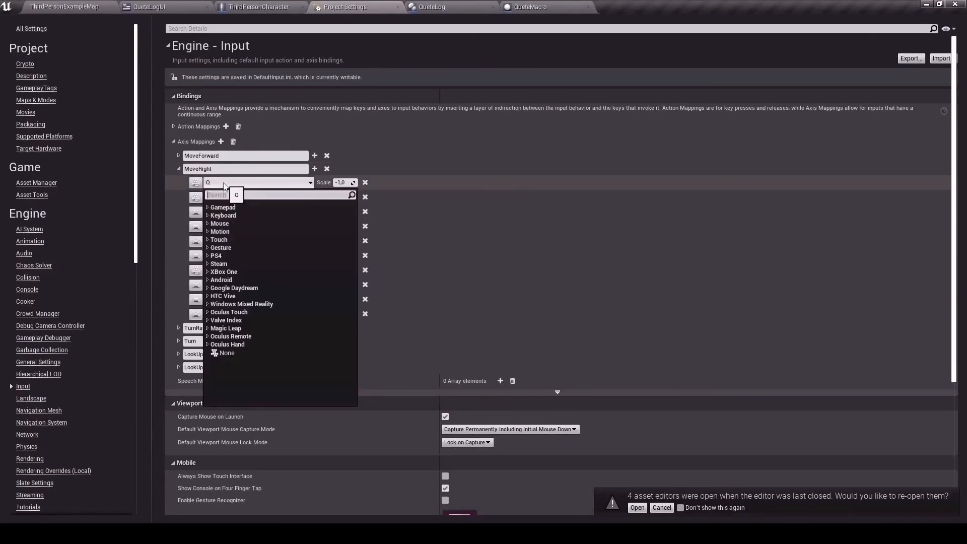
pyautogui.write('q')
pyautogui.click(226, 221)
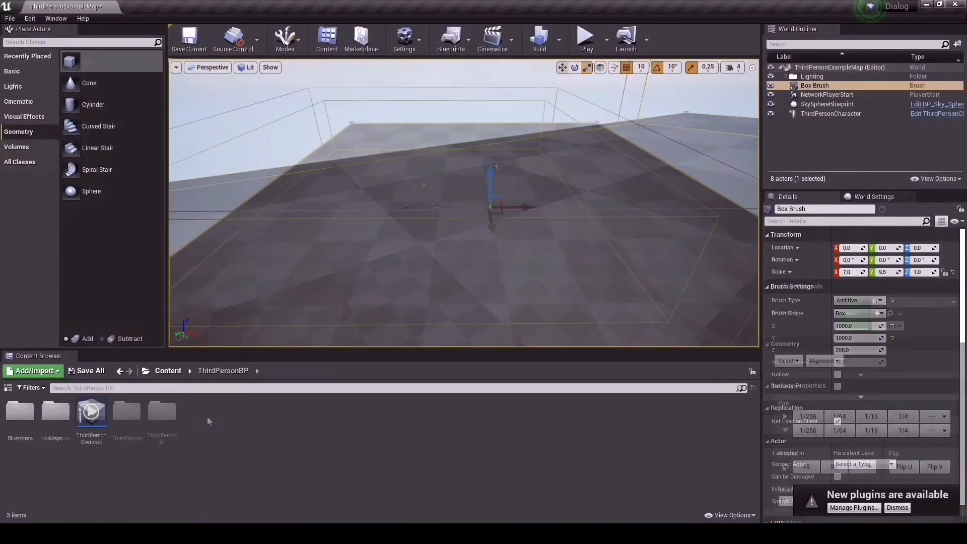
# Create a new folder in the Dialog project's Content directory.
pyautogui.rightClick(207, 417)
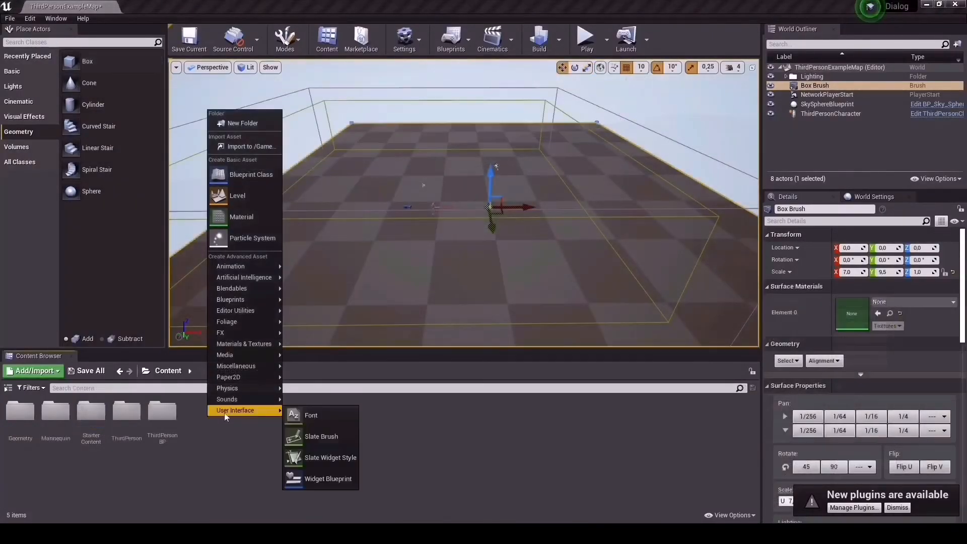
pyautogui.click(255, 127)
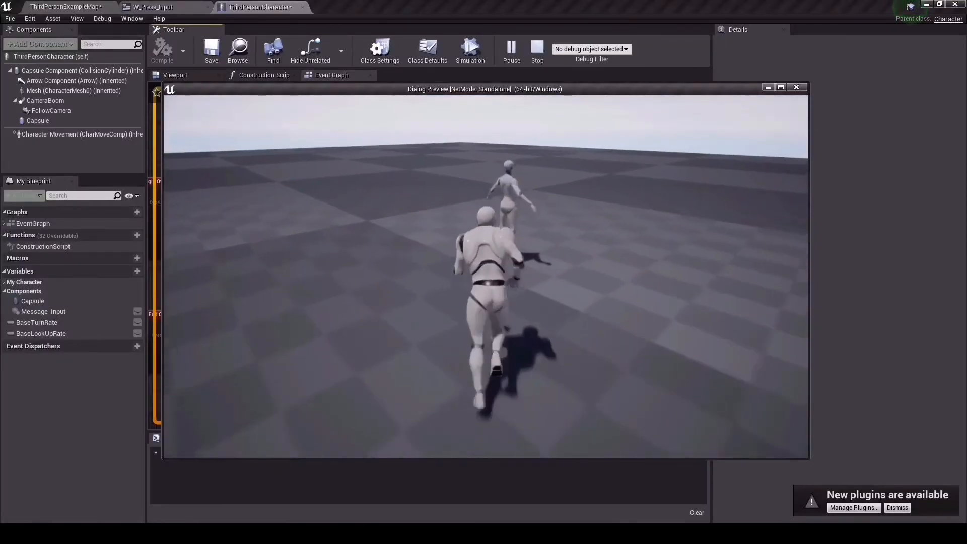
# Test the Dialog preview by moving the player character back and forth near the other character.
pyautogui.press('s')
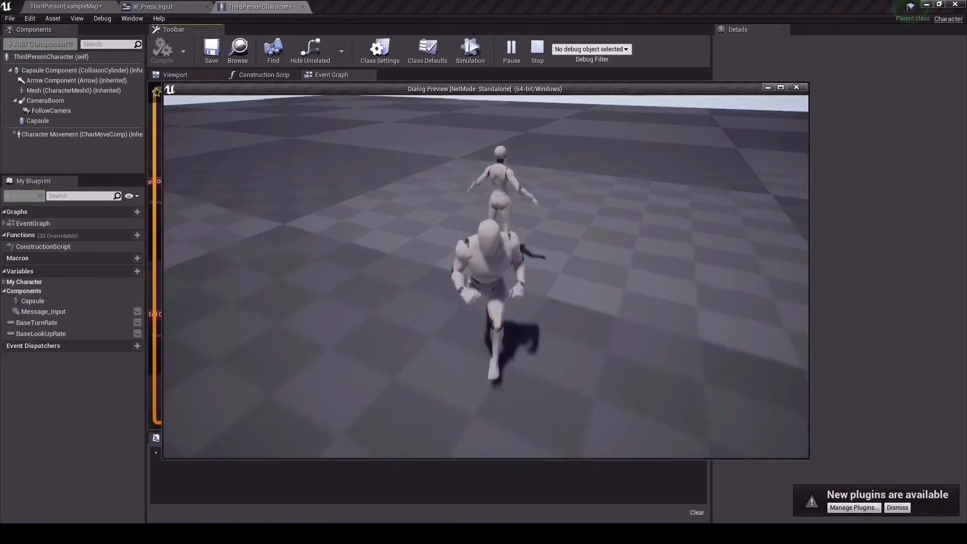
pyautogui.press('w')
pyautogui.press('s')
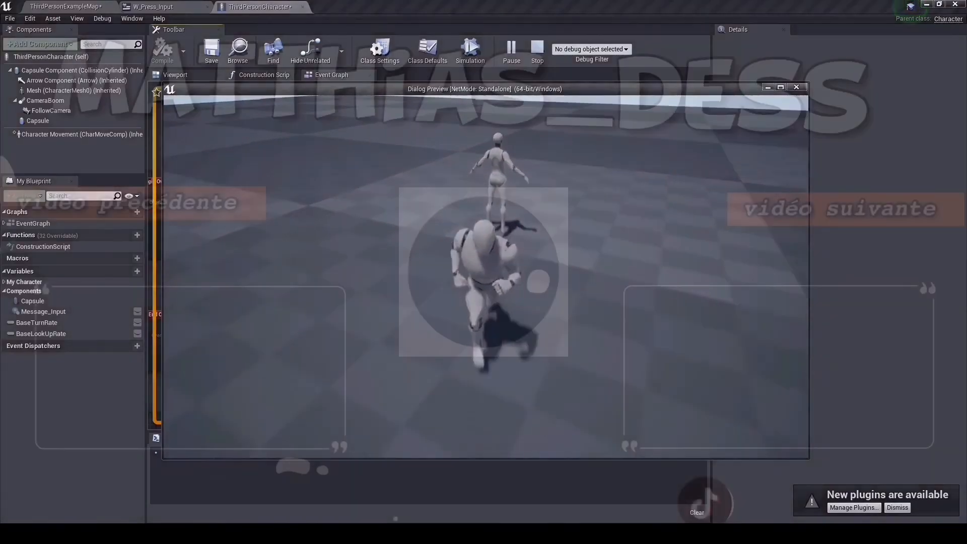